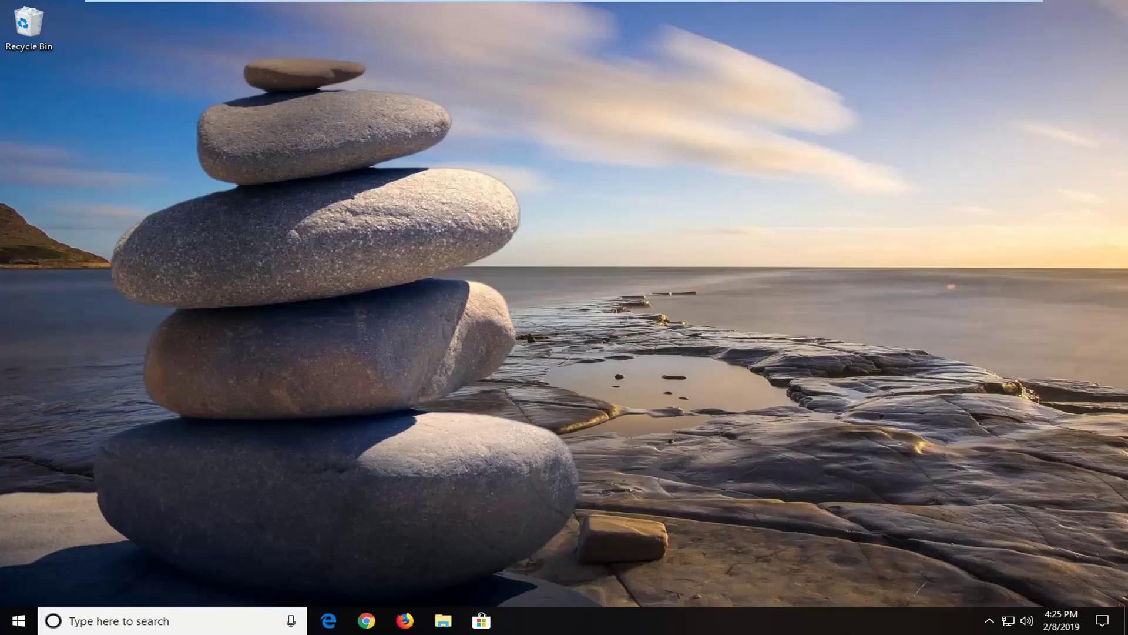
Search the Start menu for 'device manager' and launch Device Manager
left_click(3, 620)
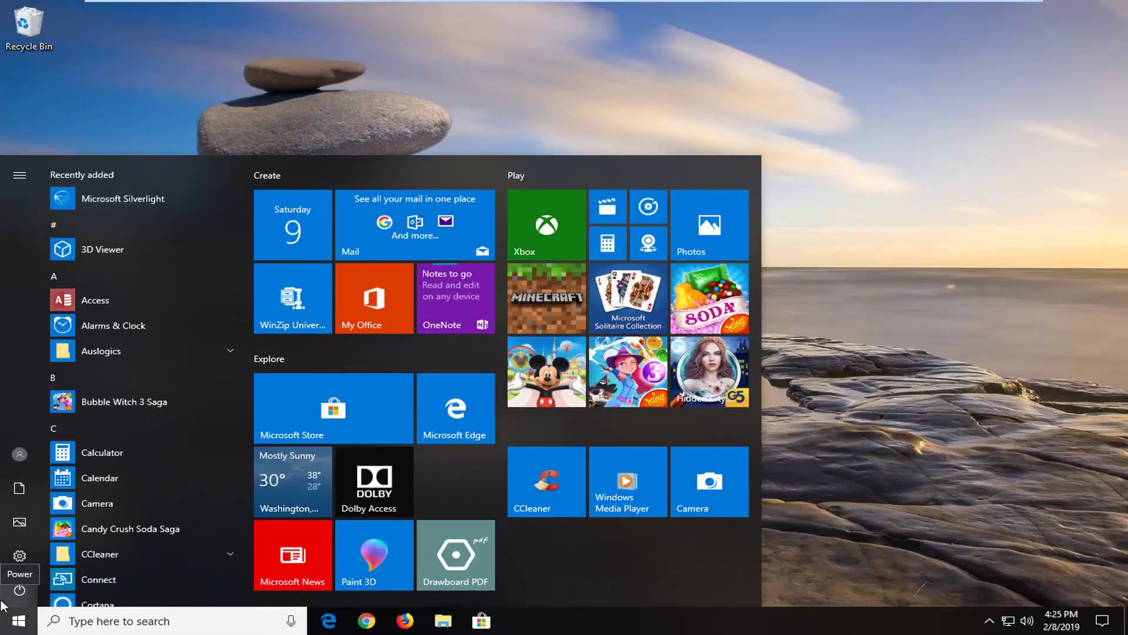
type("device manager")
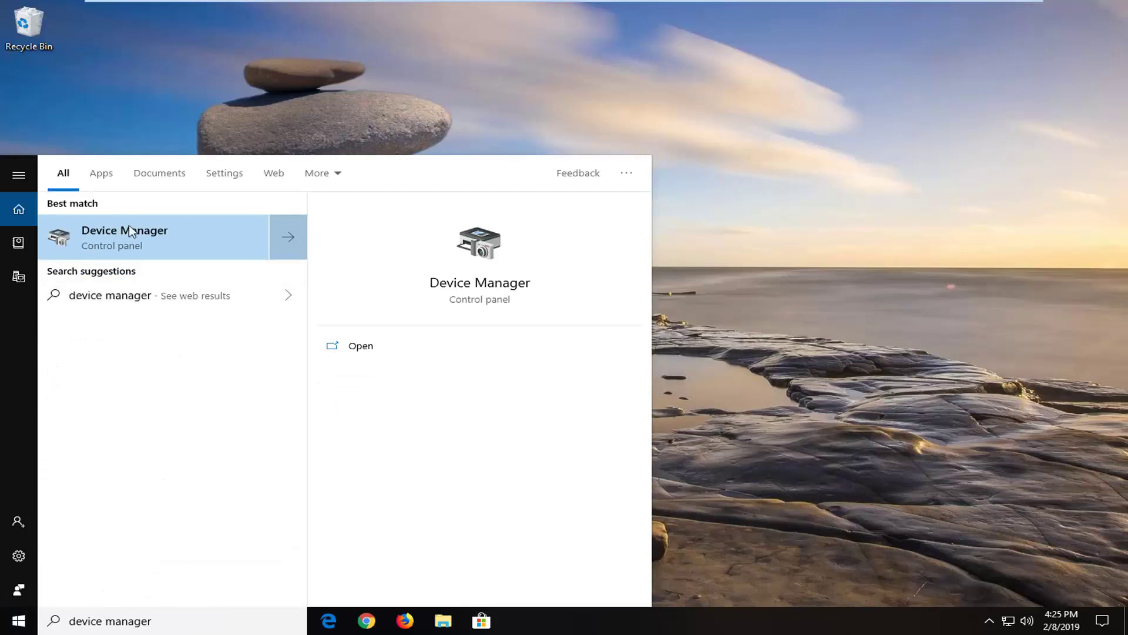
left_click(135, 236)
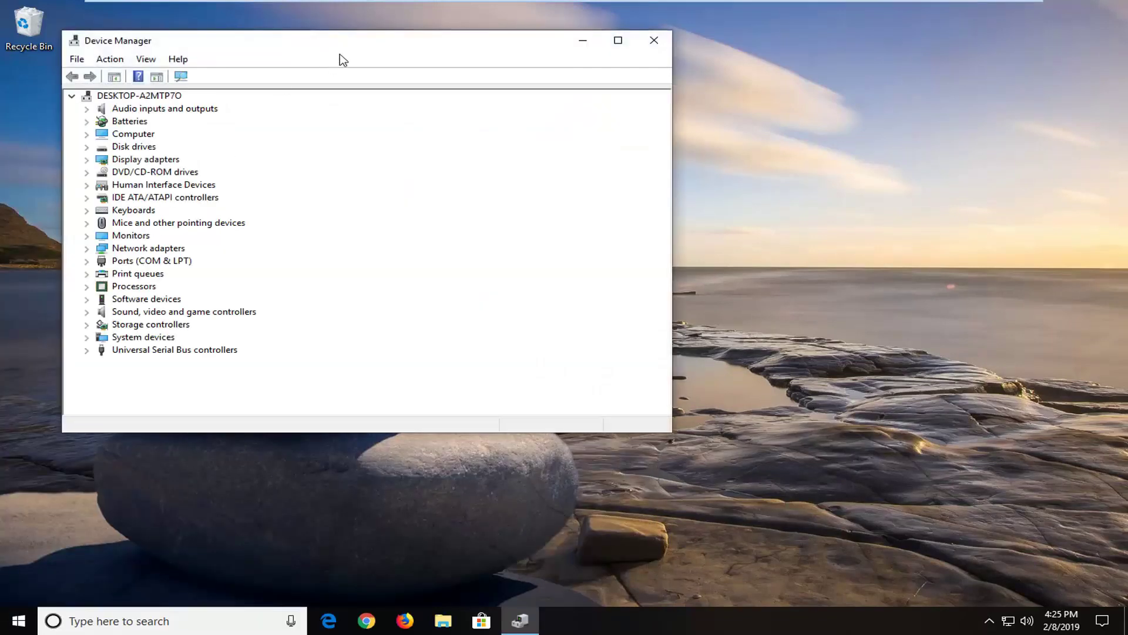
Enlarge Device Manager and select the Intel(R) 82574L Gigabit Network Connection under Network adapters
left_click_drag(462, 49, 540, 56)
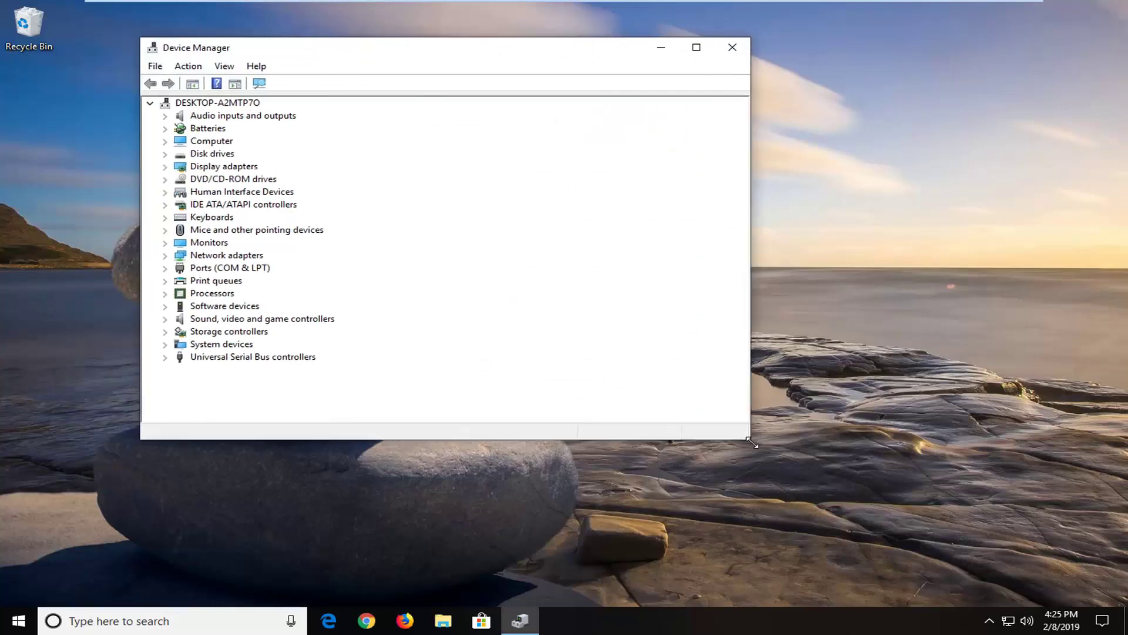
left_click_drag(751, 441, 912, 500)
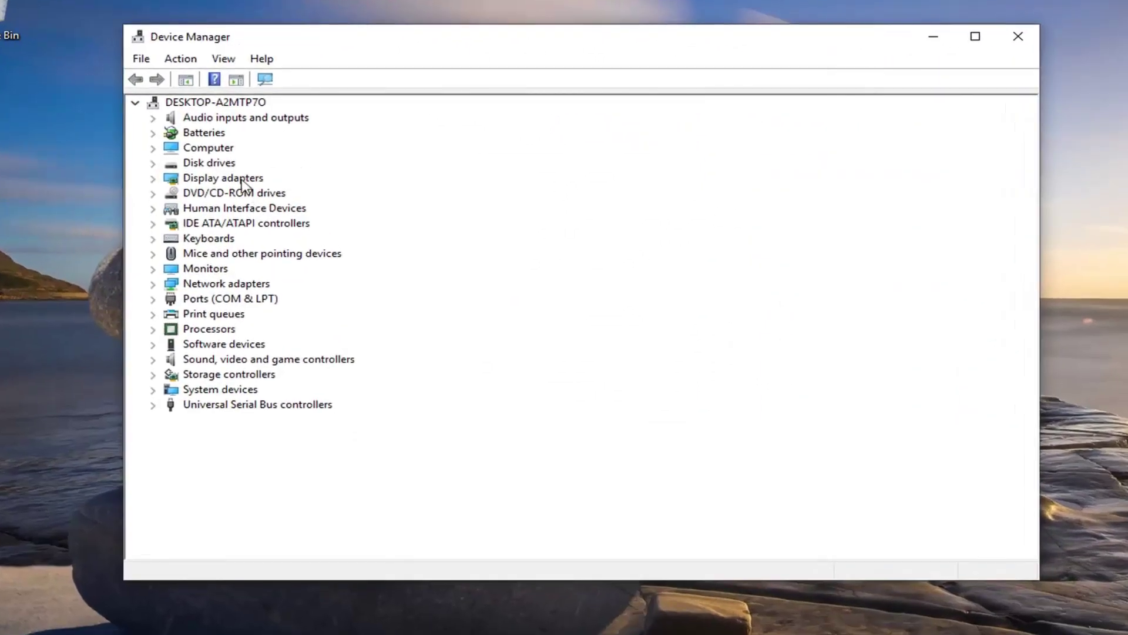
left_click(207, 284)
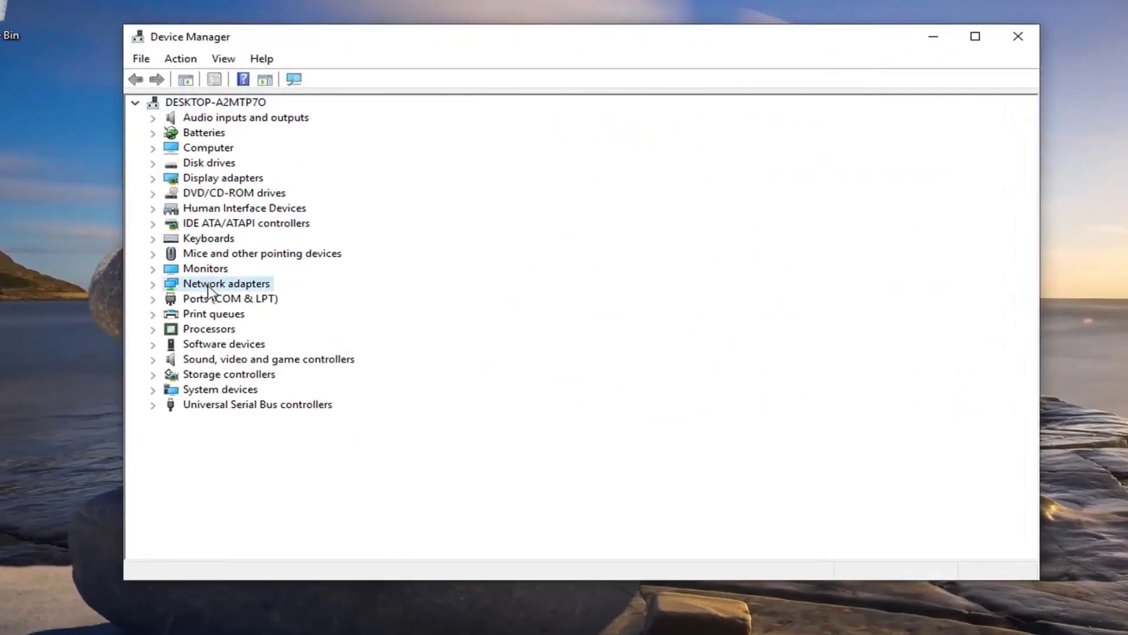
left_click(153, 285)
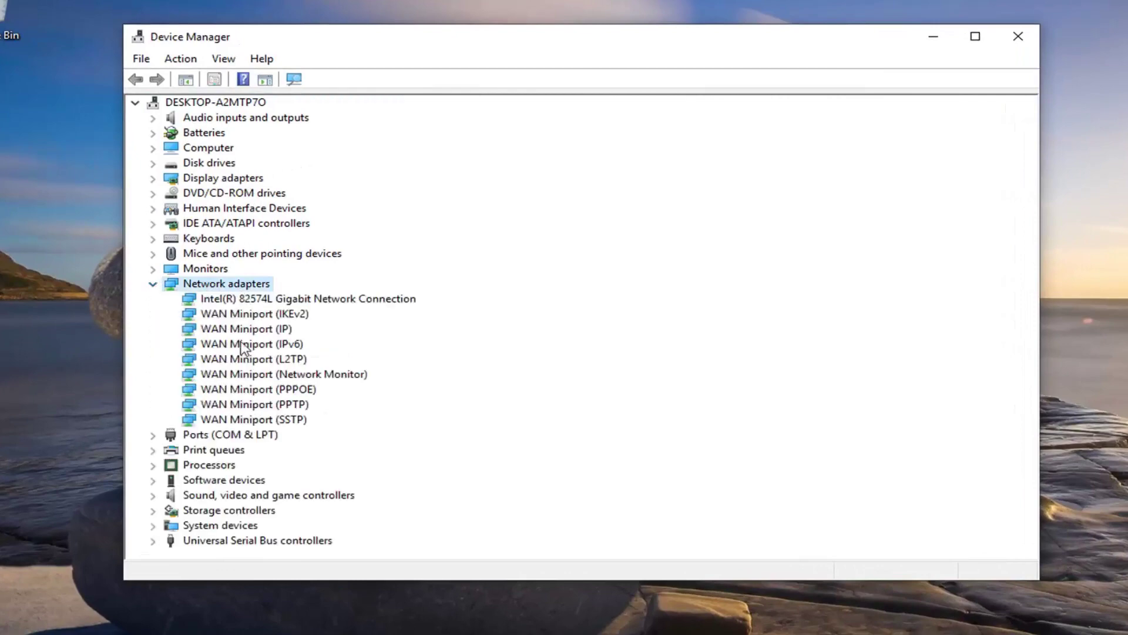
left_click(275, 299)
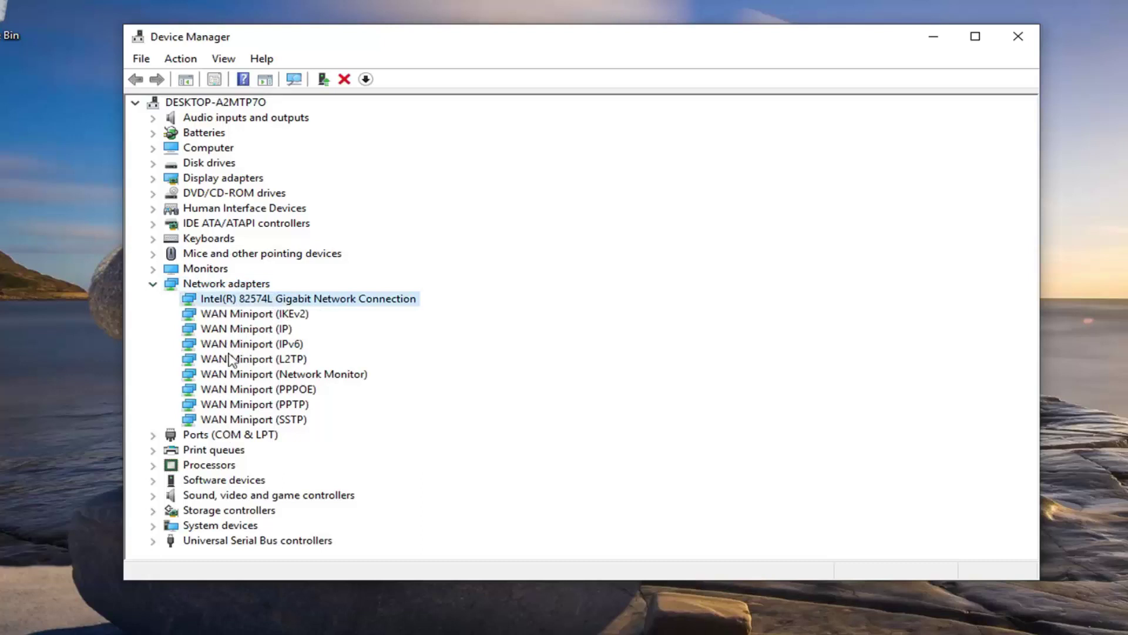
Have Windows search automatically for an updated driver for the Intel 82574L adapter
right_click(248, 299)
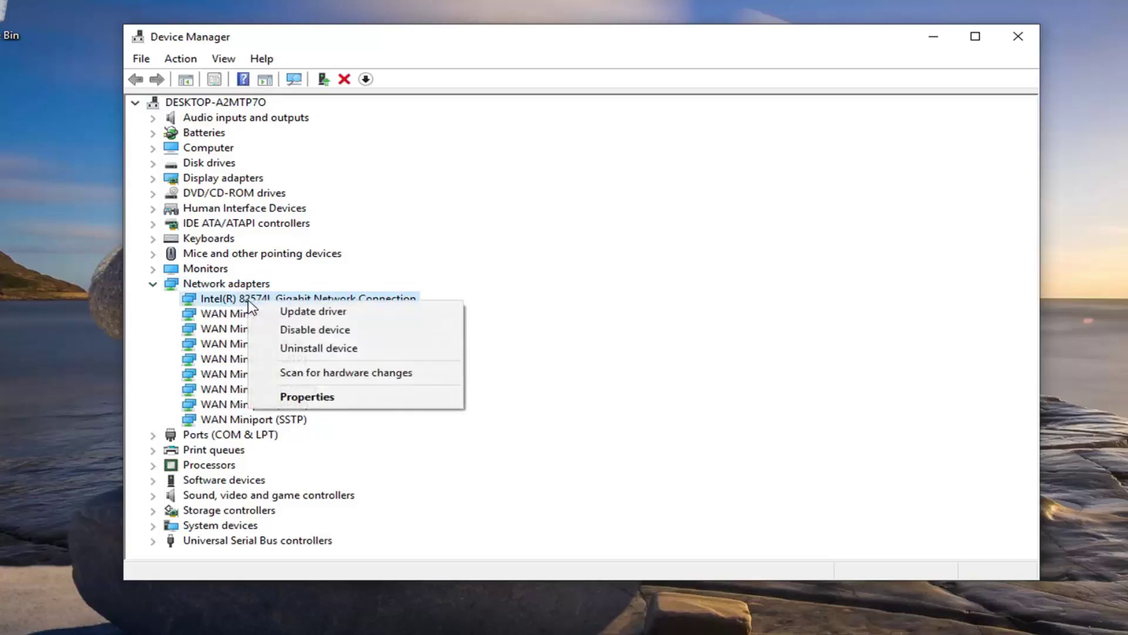
left_click(315, 316)
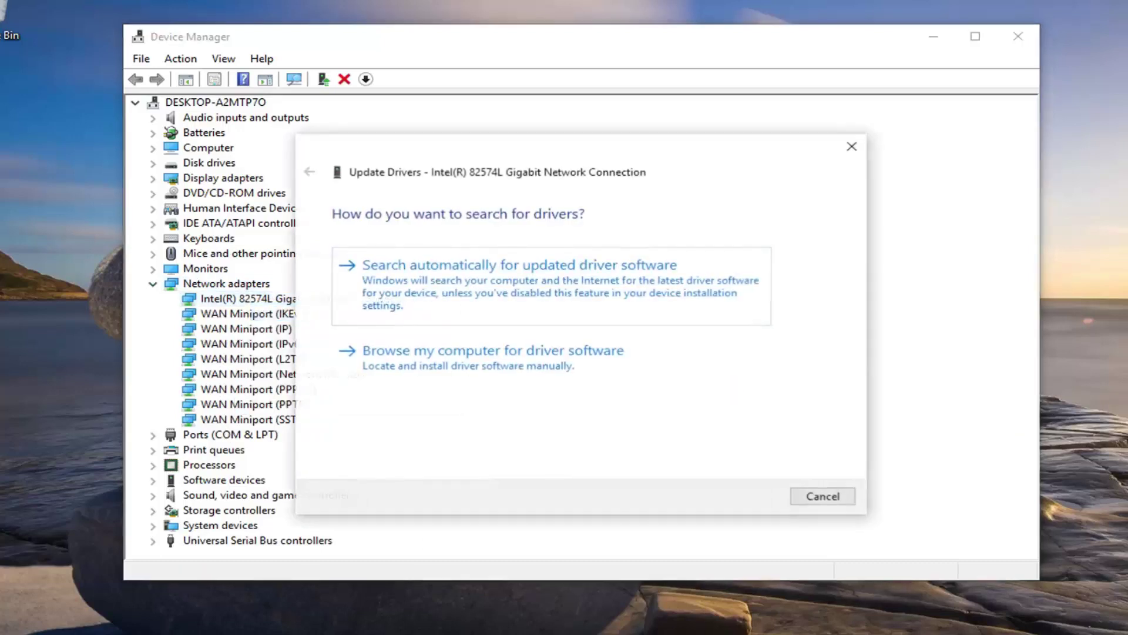
left_click(627, 288)
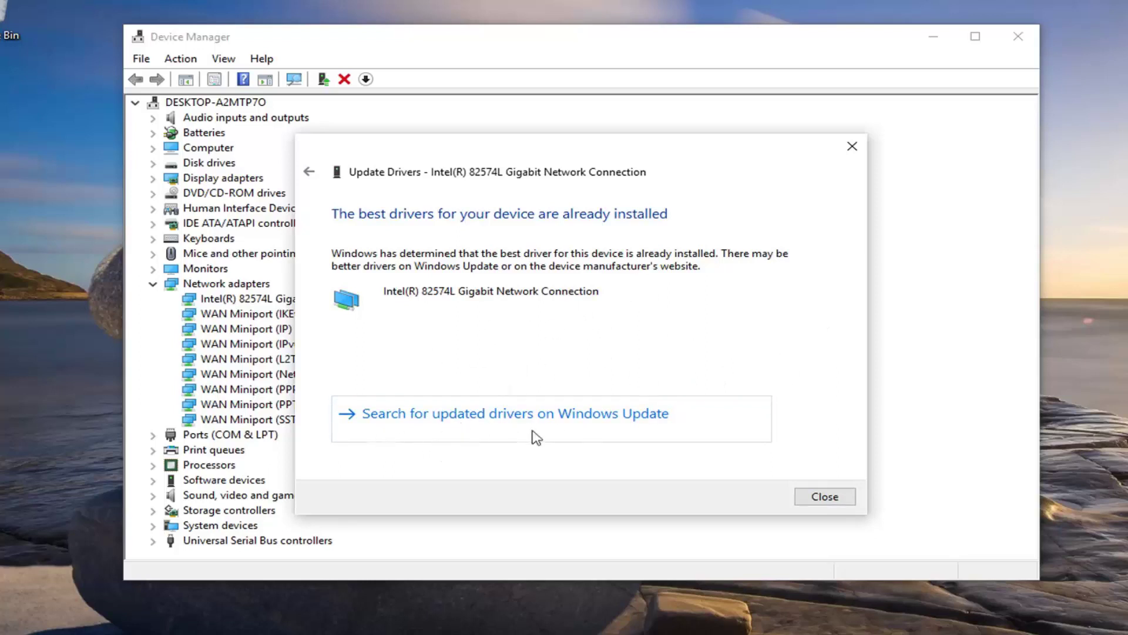
Close the Update Drivers wizard, dismiss the adapter's context menu, and exit Device Manager
left_click(822, 495)
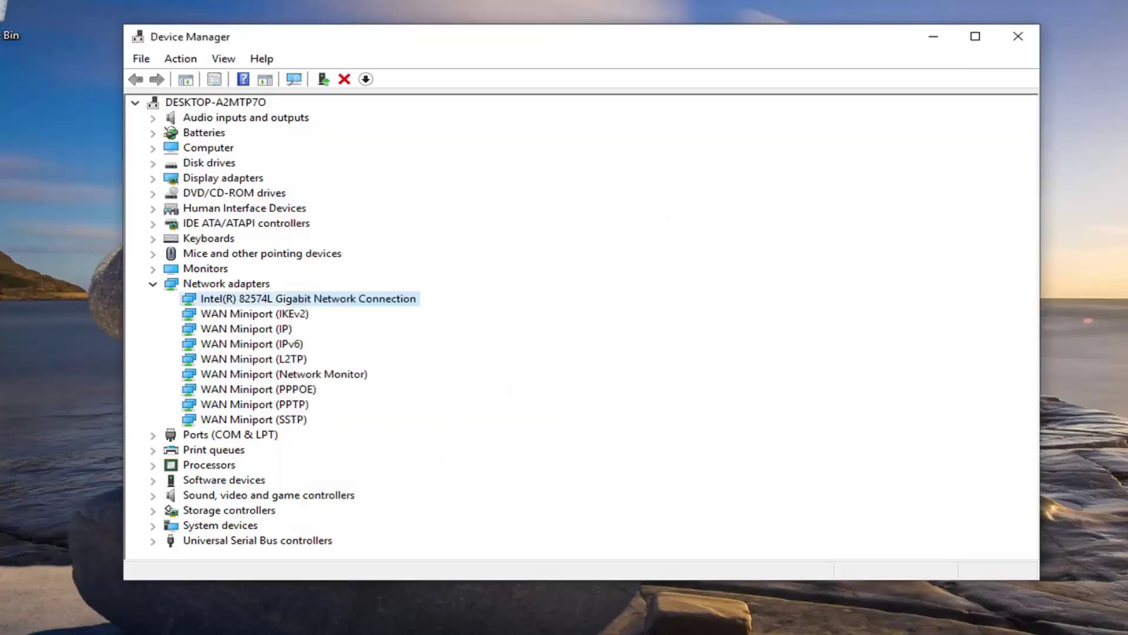
right_click(291, 300)
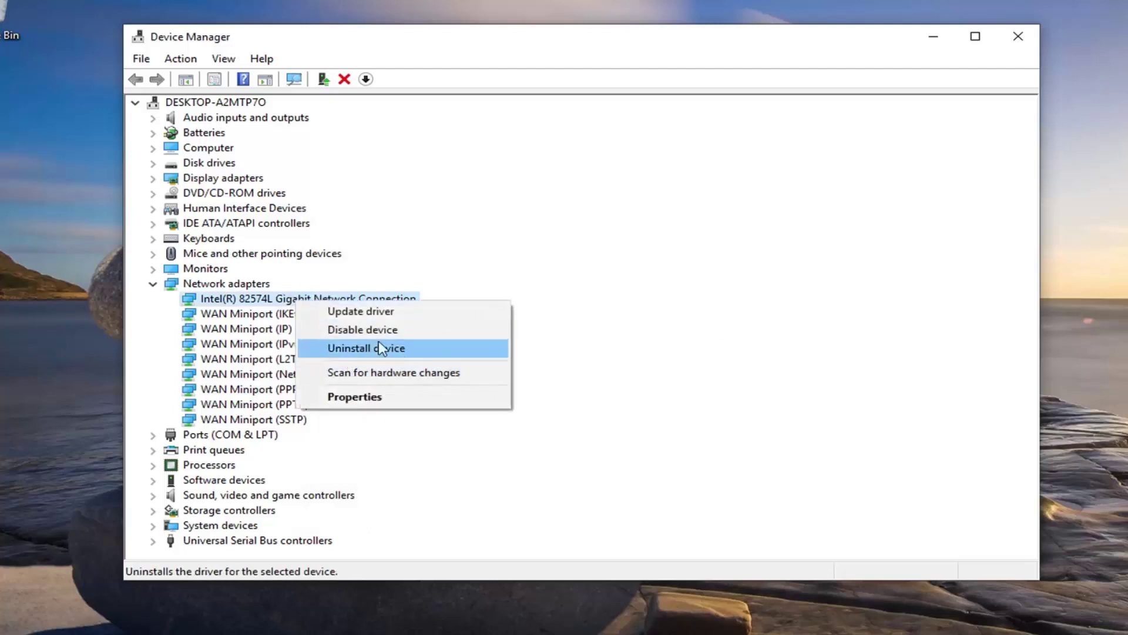
left_click(234, 311)
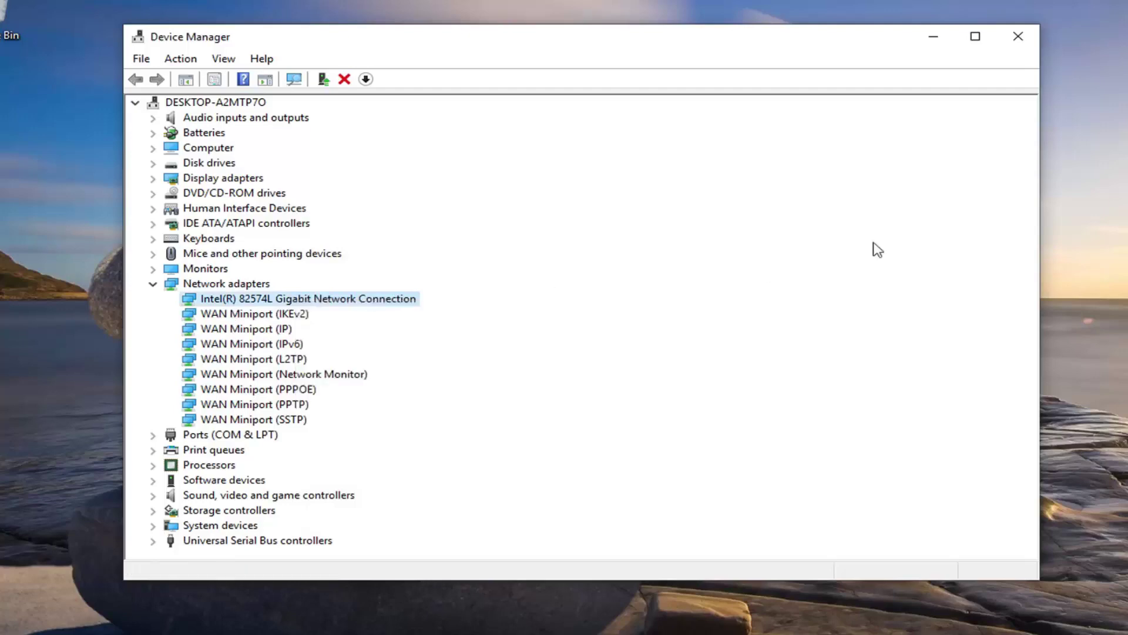
left_click(1031, 39)
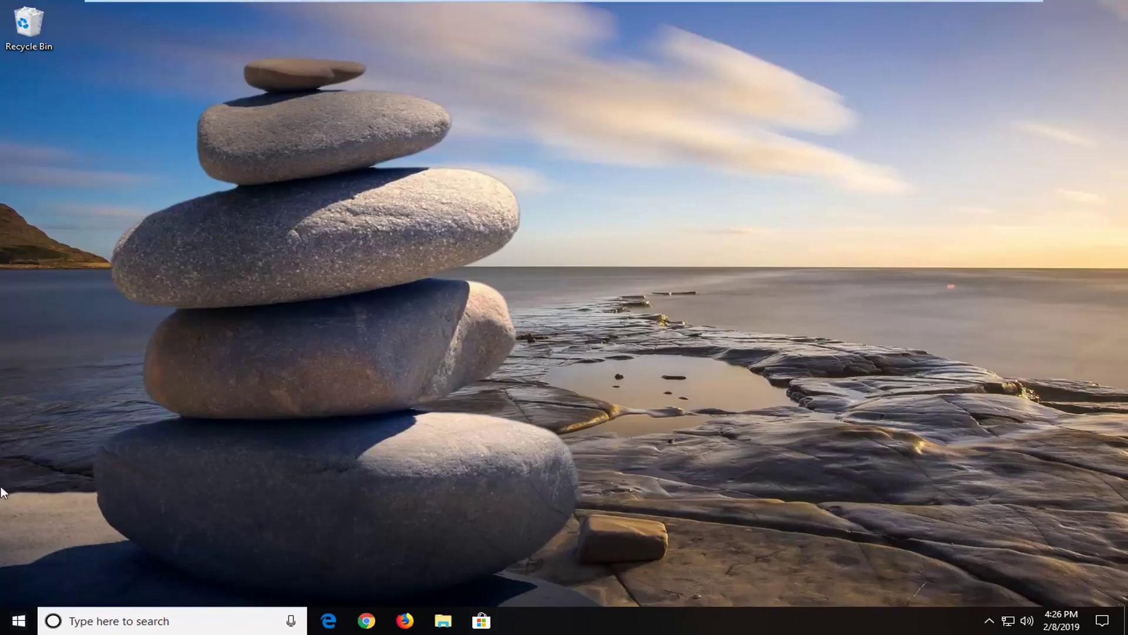
Search the Start menu for 'troubleshoot' and open the Troubleshoot settings page
left_click(9, 615)
type("troubleshoot")
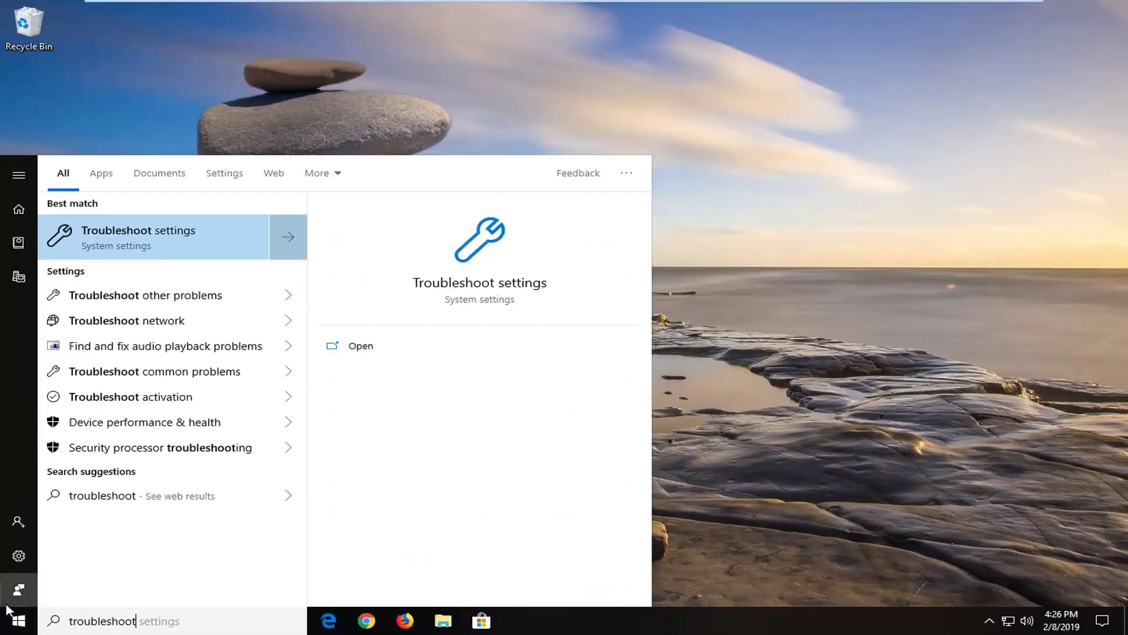
left_click(149, 236)
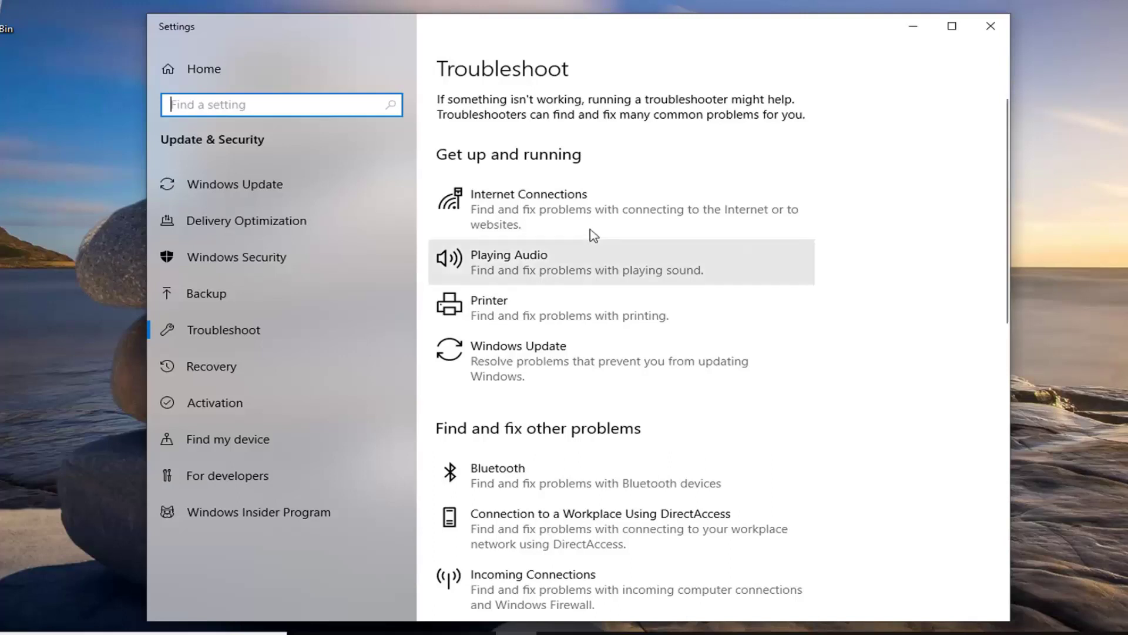
Run the Internet Connections troubleshooter for 'Troubleshoot my connection to the Internet'
left_click(611, 222)
left_click(718, 266)
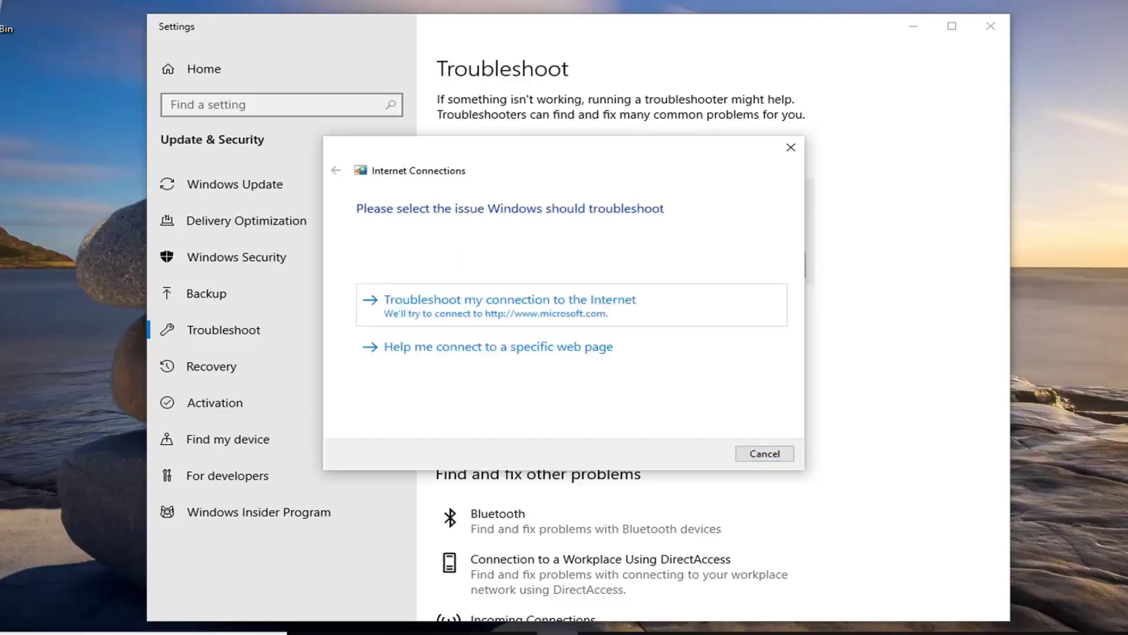
left_click(491, 321)
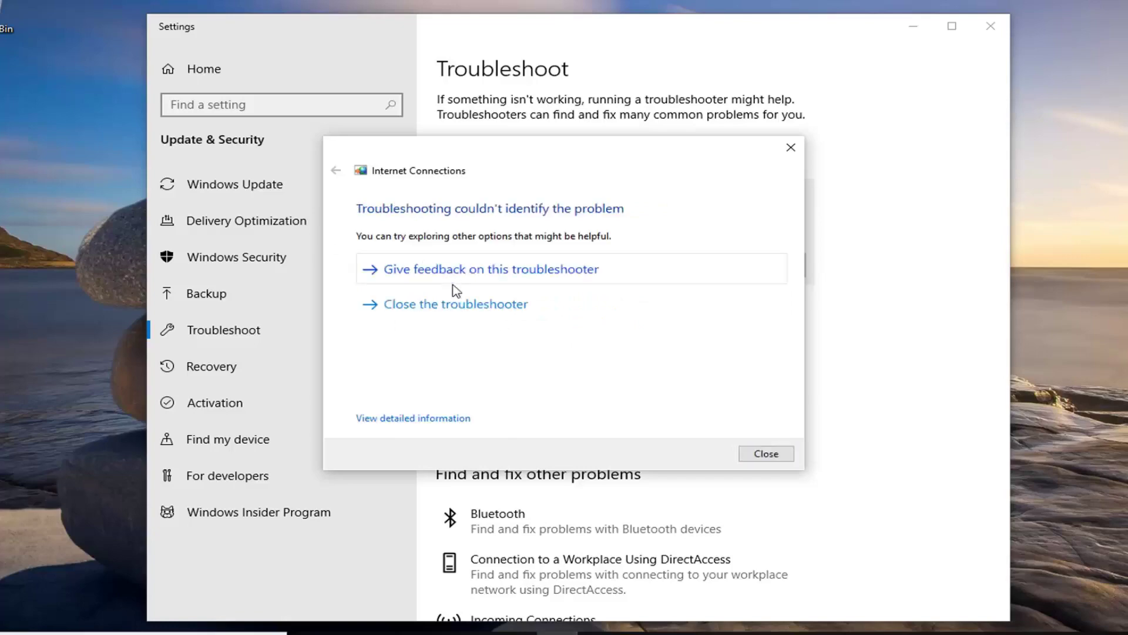
Close the Internet Connections troubleshooter and run the Network Adapter troubleshooter
left_click(789, 148)
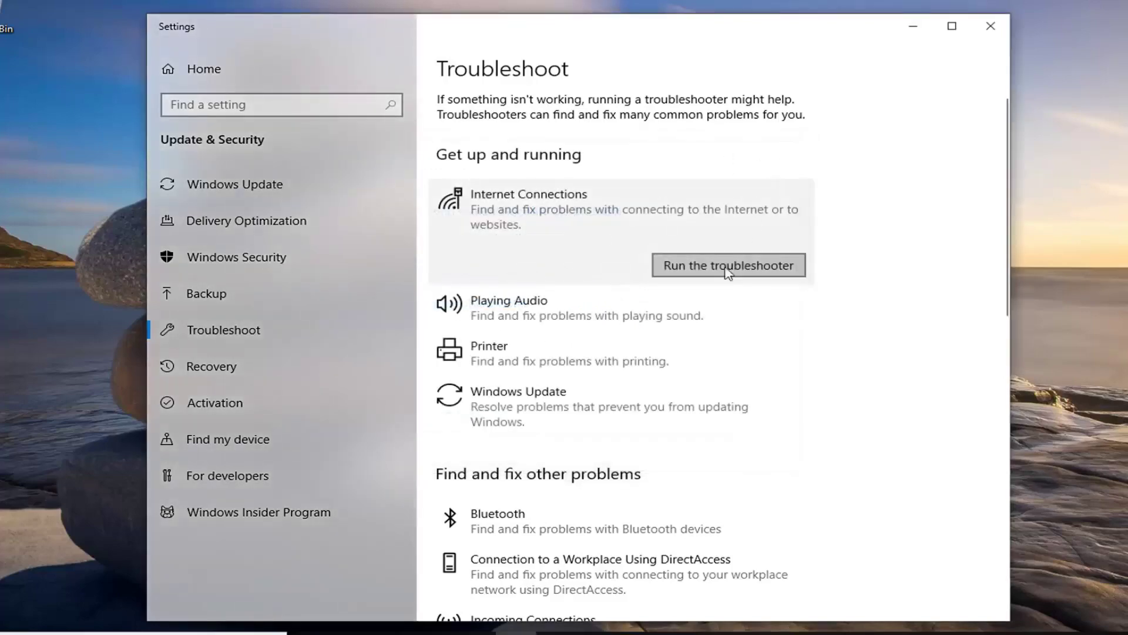
scroll(785, 239, "down", 8)
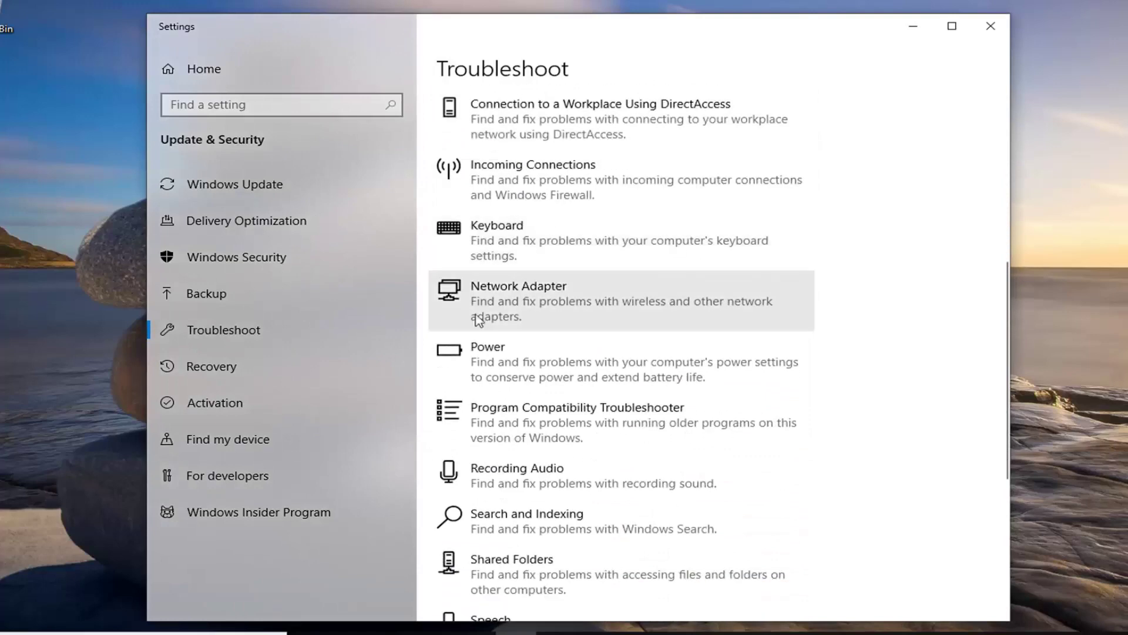
left_click(547, 303)
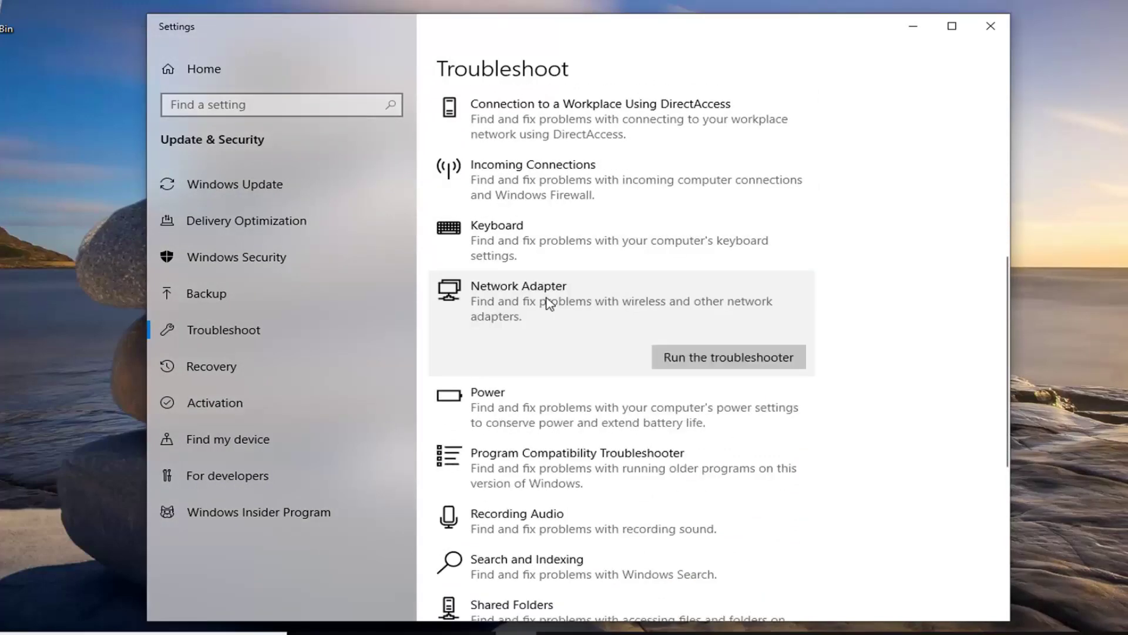
left_click(670, 357)
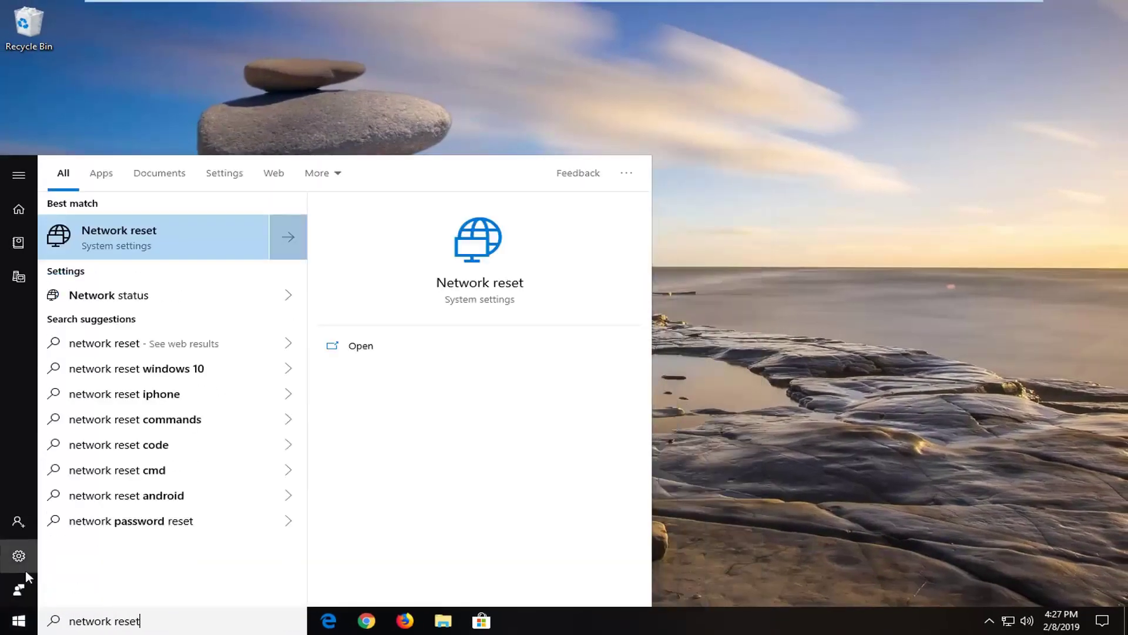
Open the Network reset settings page from the 'network reset' search results
left_click(108, 236)
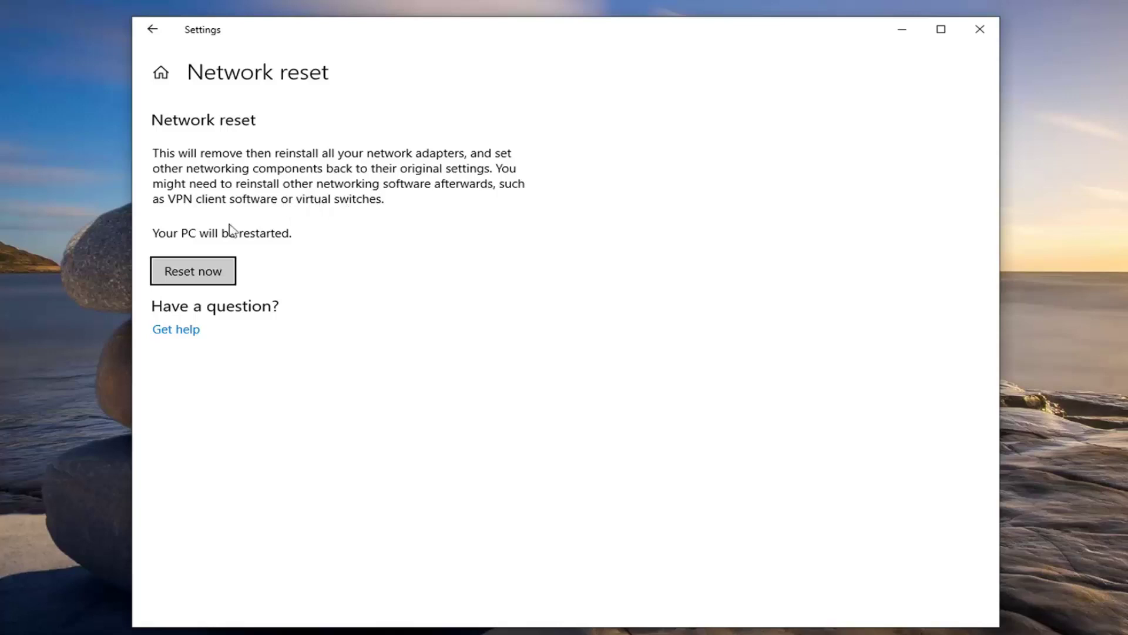
Confirm Reset now with Yes and dismiss the 5-minute sign-out notice
left_click(180, 277)
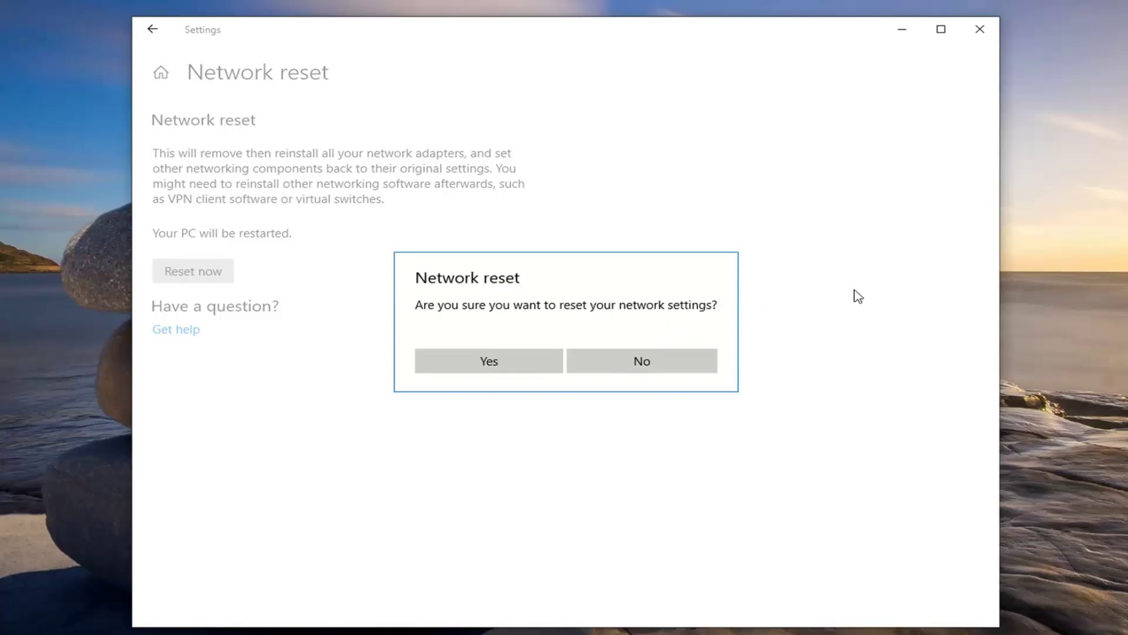
left_click(501, 367)
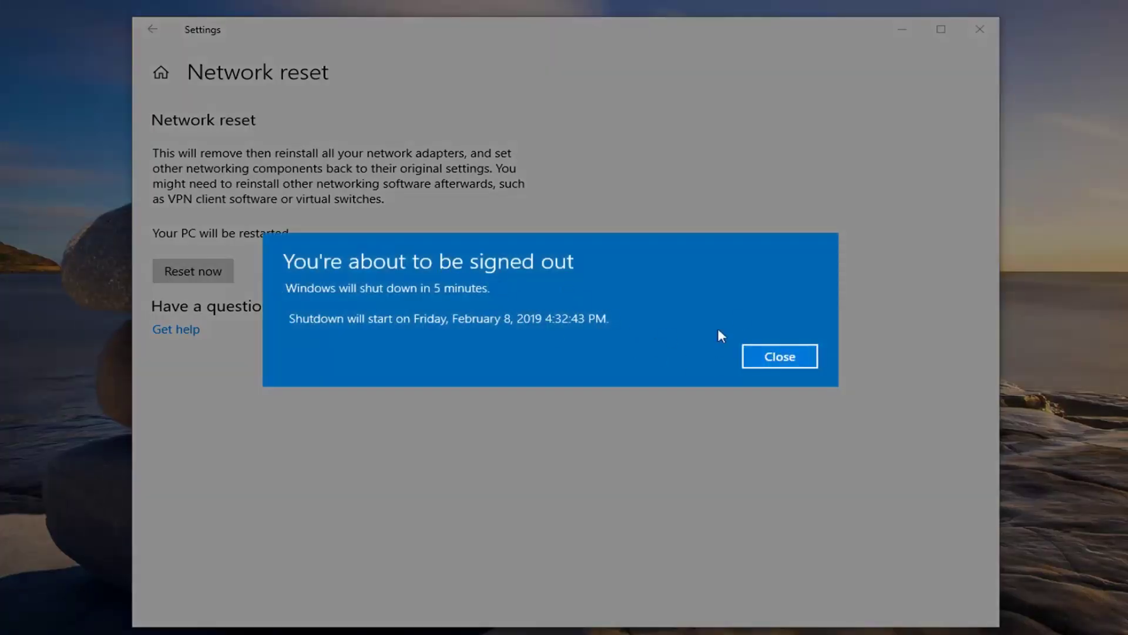
left_click(783, 366)
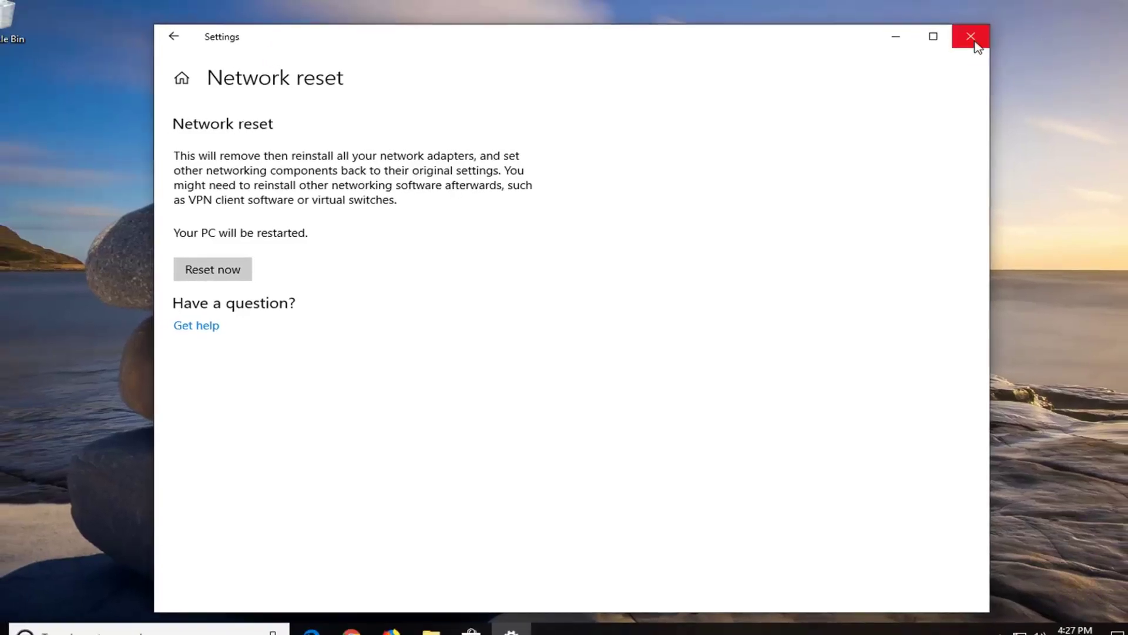
Close the Settings window showing the Network reset page
left_click(980, 28)
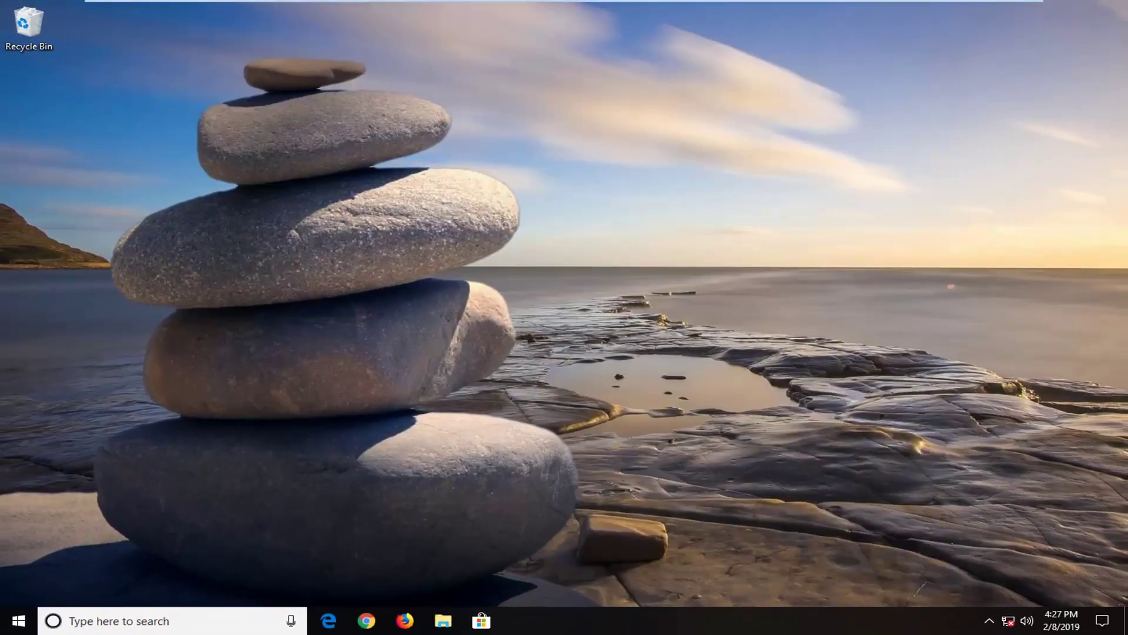